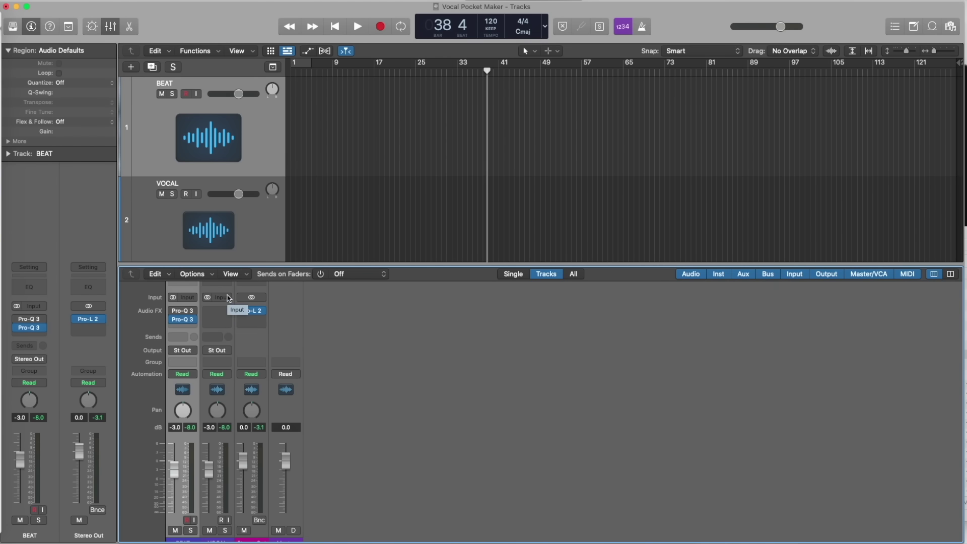
Open the second Pro-Q 3 on the BEAT track and set its side chain source to VOCAL (Audio 3)
click(185, 323)
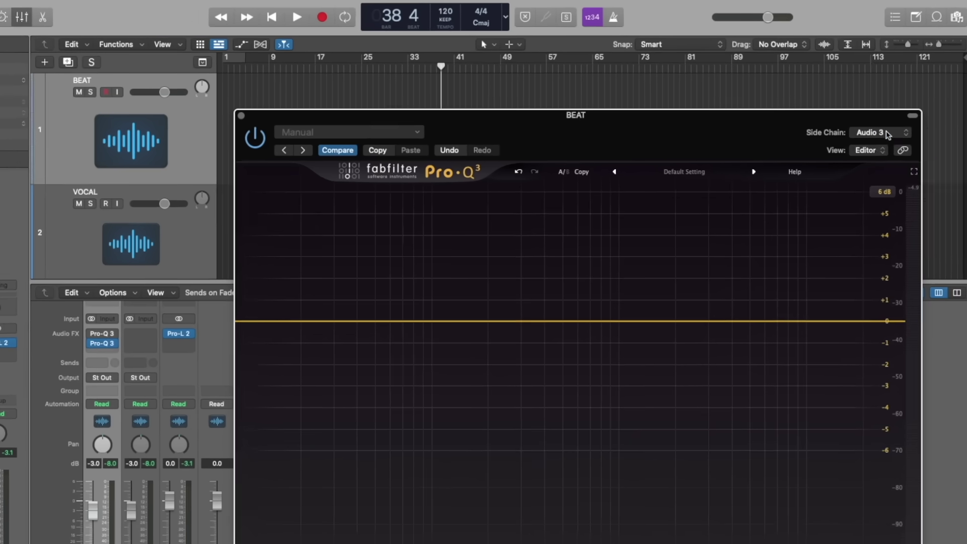
click(888, 132)
mouse_move(888, 155)
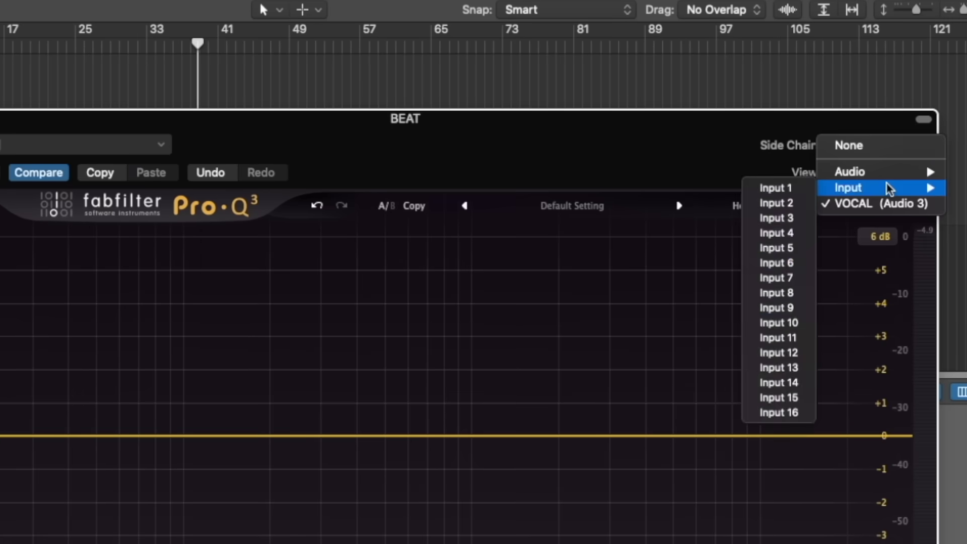
click(887, 203)
Set the equalizer's processing mode to Linear Phase with High resolution
click(313, 502)
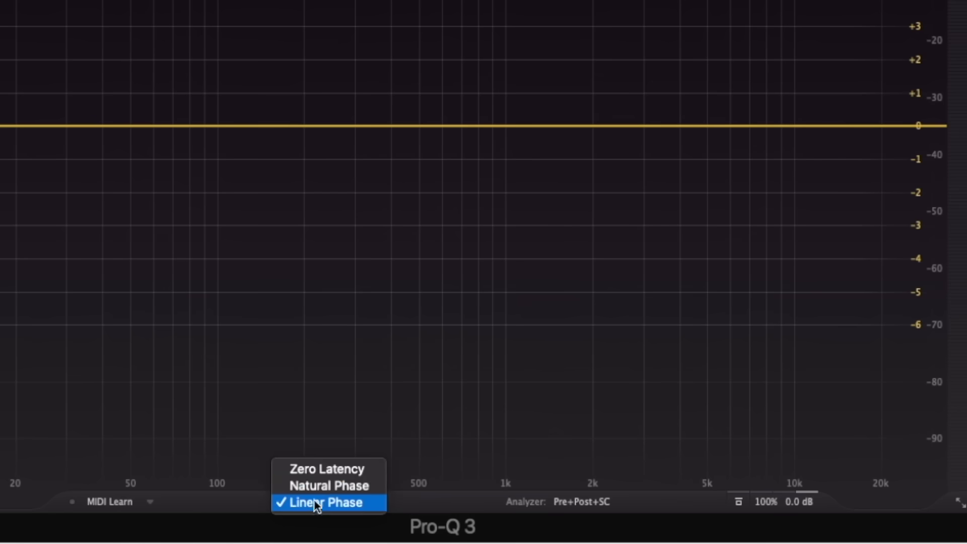
click(351, 501)
click(367, 502)
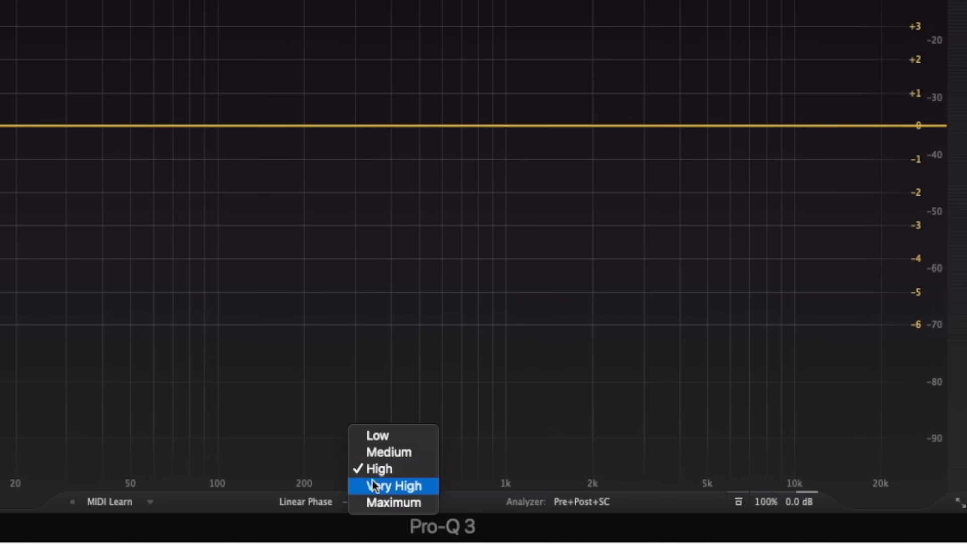
click(378, 469)
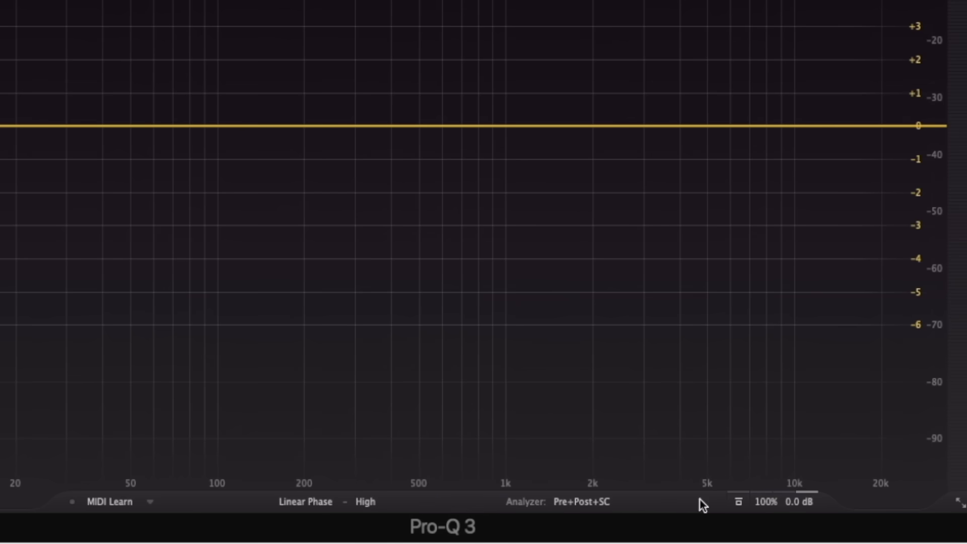
Start EQ Match and choose the external side chain as its reference signal
click(581, 501)
click(647, 477)
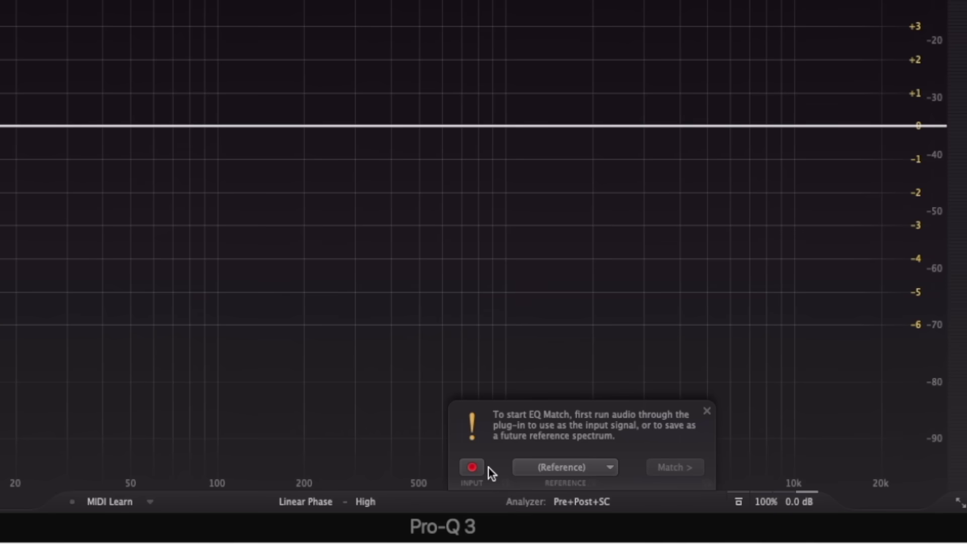
click(574, 466)
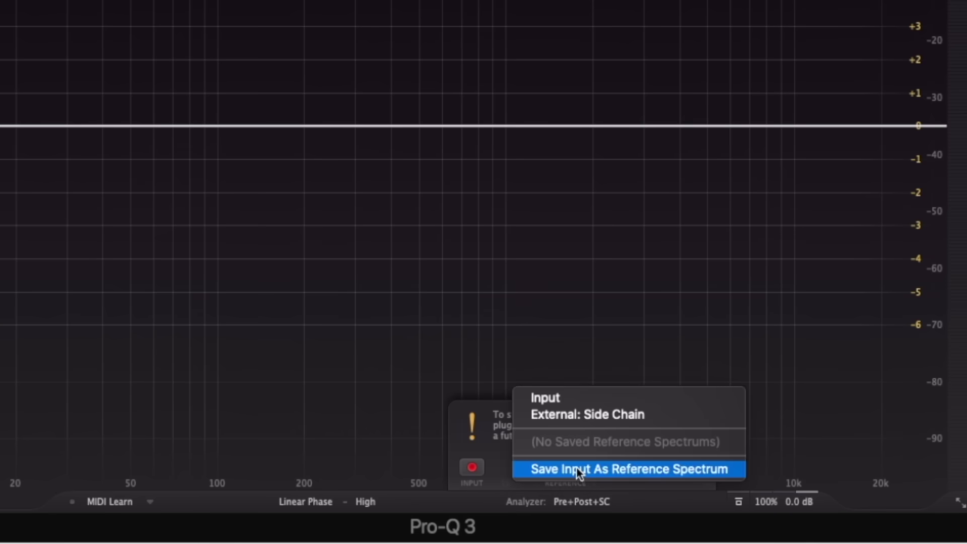
click(582, 417)
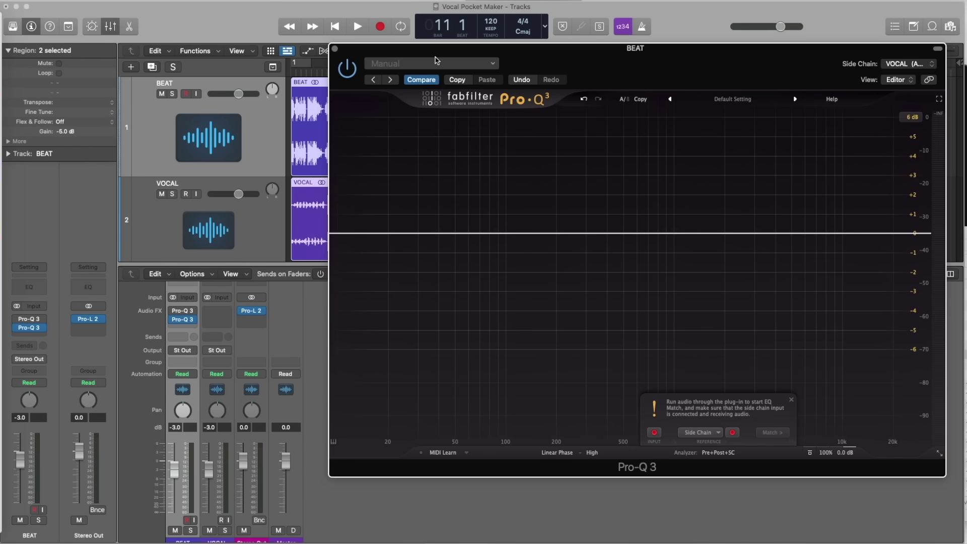
Play the song so EQ Match analyzes beat and vocal, and generate the match curve with an increased number of bands
key(space)
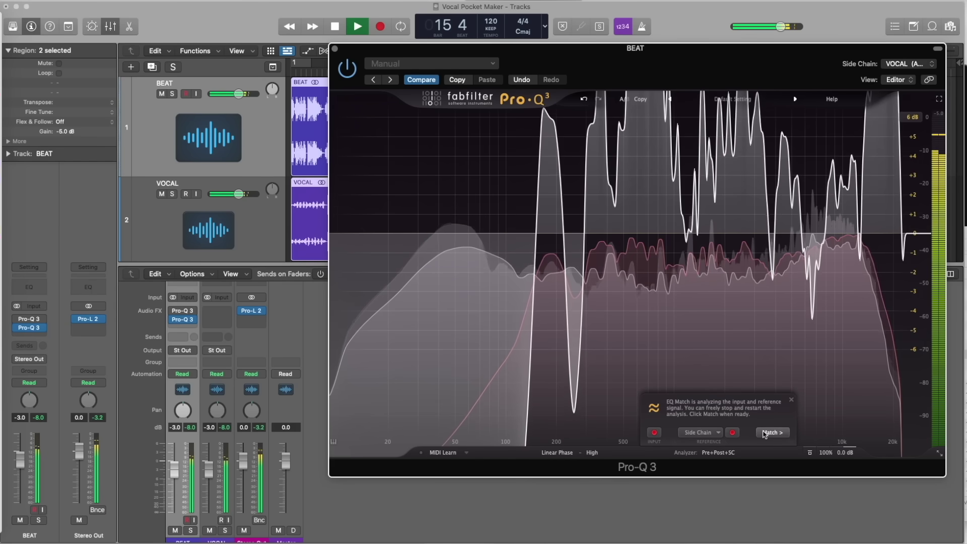
click(766, 433)
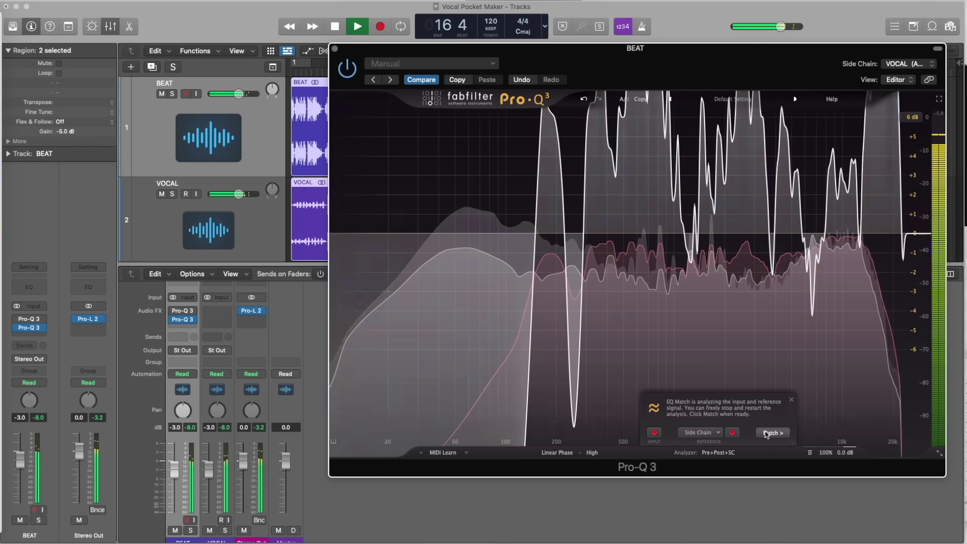
drag(712, 433, 746, 439)
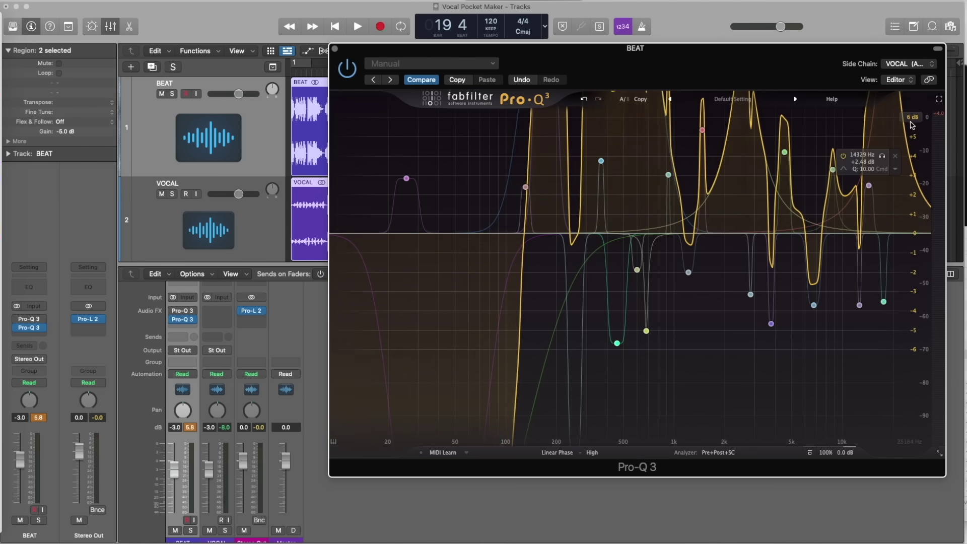
Set the display range to 30 dB and delete the low-frequency bands and all bands with negative gain
click(911, 117)
click(921, 163)
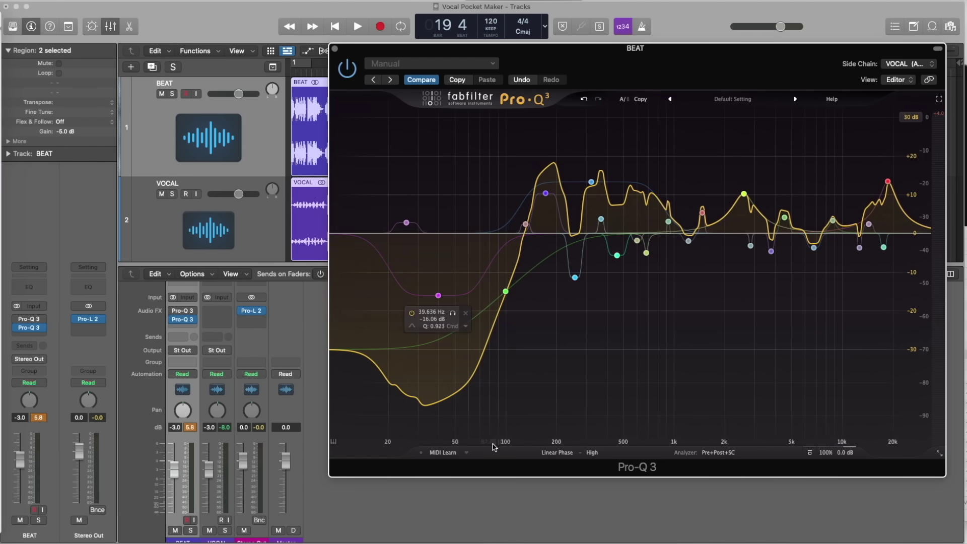
drag(511, 278, 372, 185)
click(559, 383)
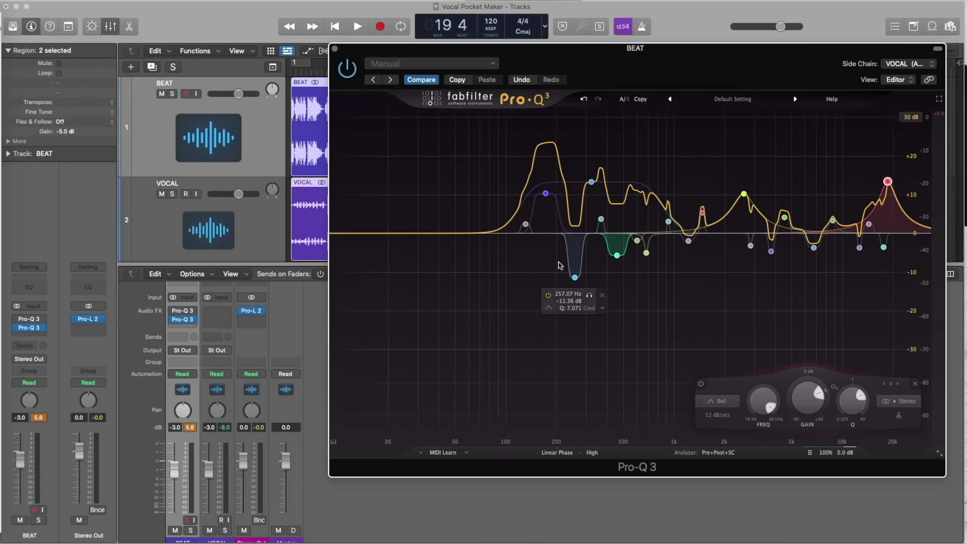
drag(547, 244, 867, 308)
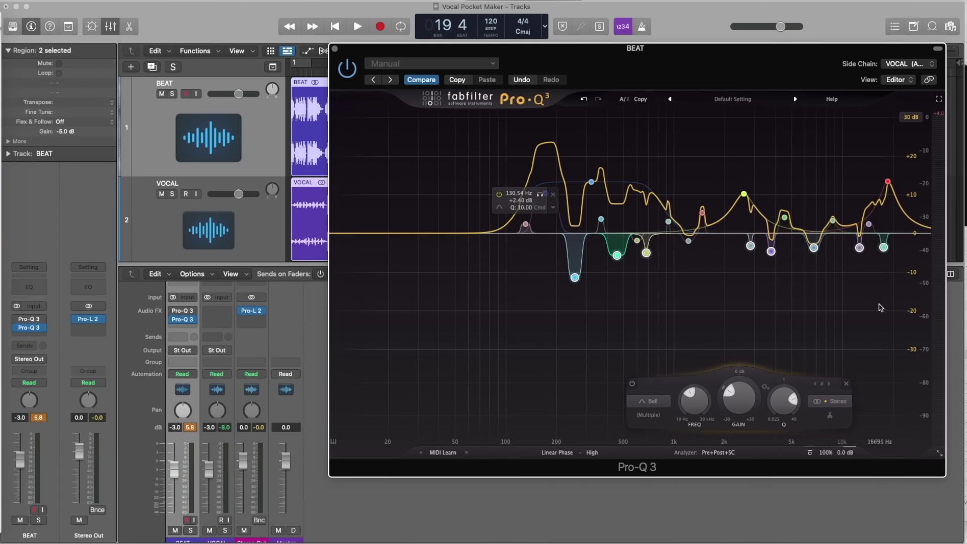
click(830, 384)
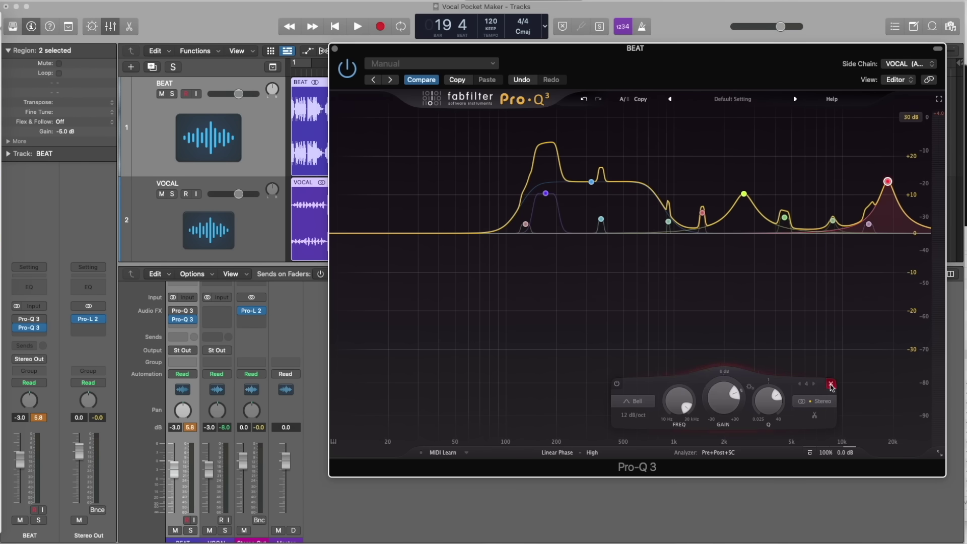
Reset all remaining boost bands to 0 dB gain and give them about -5 dB dynamic range triggered by the side chain
drag(430, 122, 895, 298)
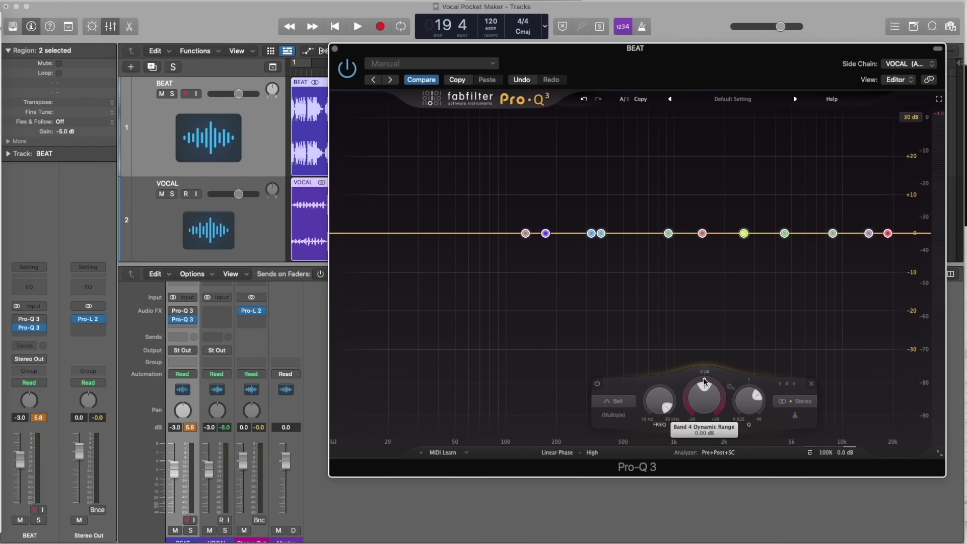
mouse_move(704, 379)
drag(703, 381, 681, 415)
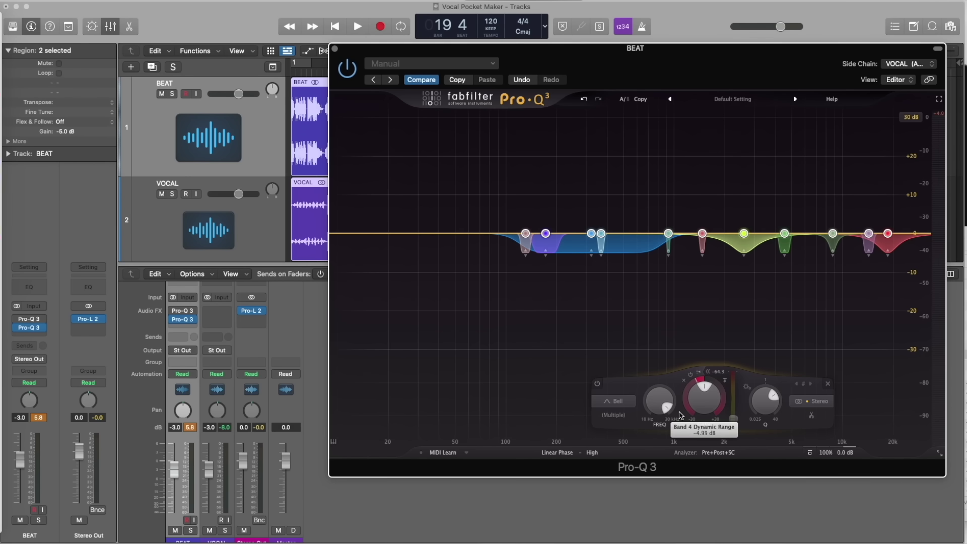
click(708, 374)
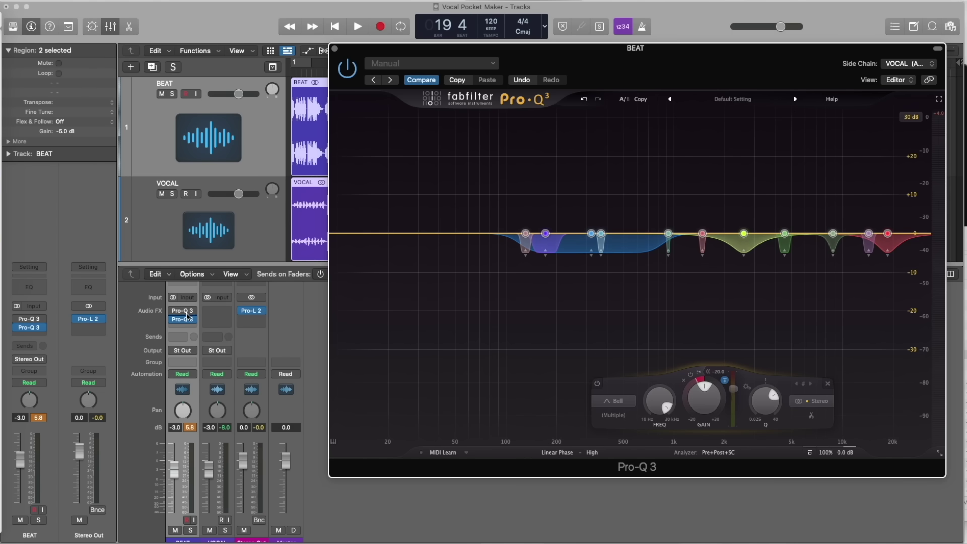
Enable BEAT's first Pro-Q 3 with its low cut, and narrow all dynamic bands in the second to a Q of about 19
click(184, 311)
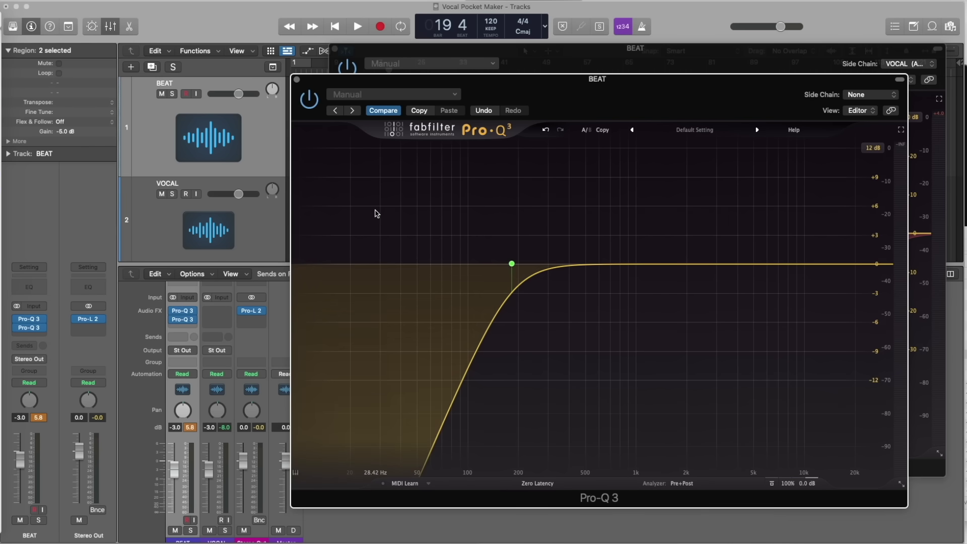
click(296, 80)
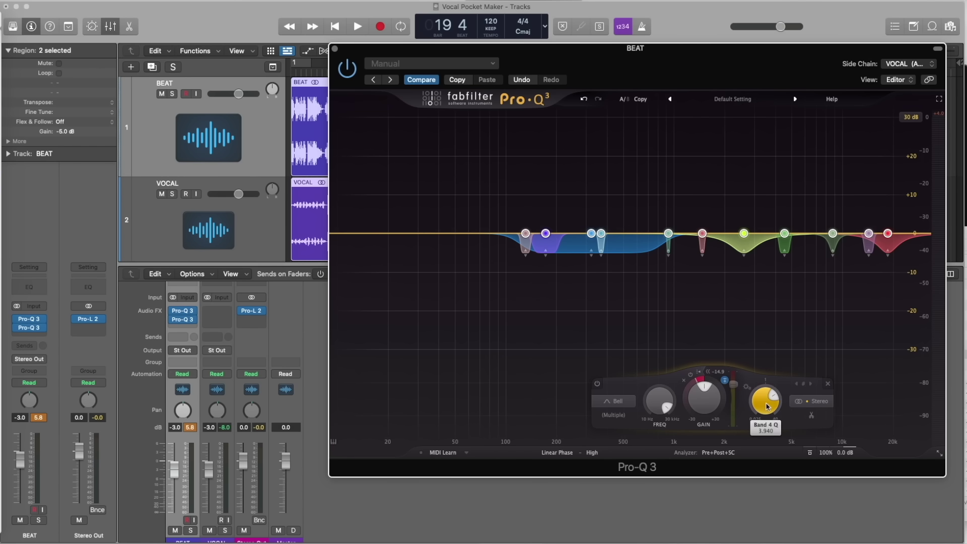
drag(765, 406, 782, 370)
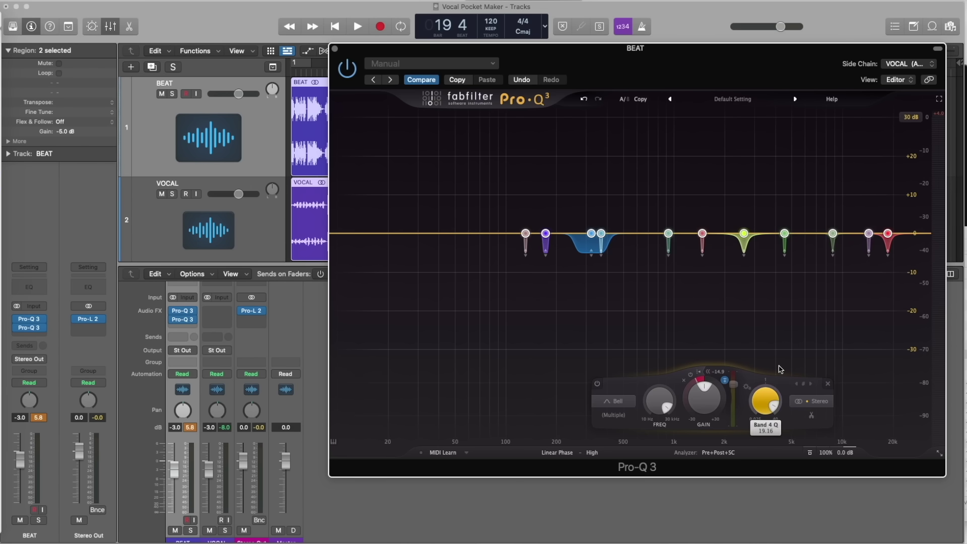
mouse_move(763, 398)
mouse_down()
mouse_move(753, 429)
mouse_move(755, 382)
mouse_up()
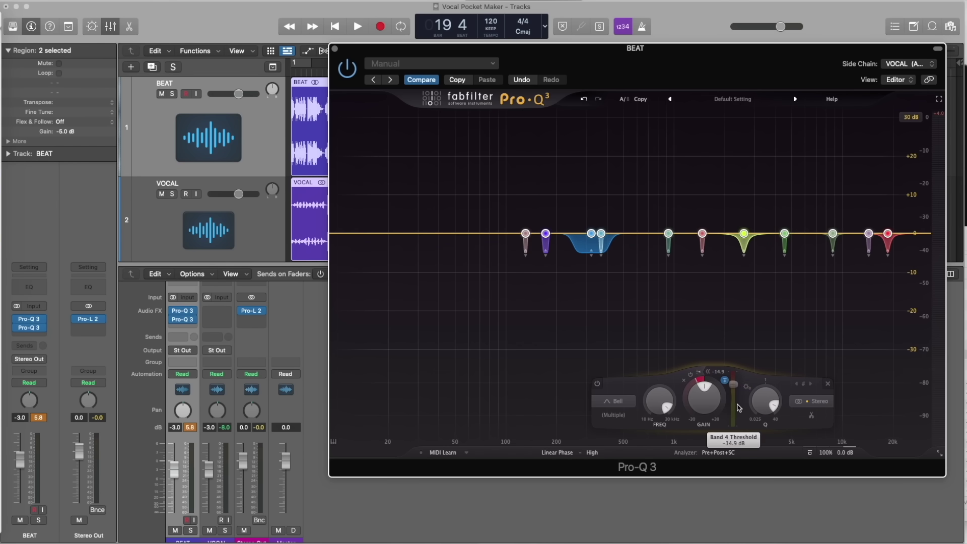
Play the song and adjust the dynamic threshold of all selected bands to about -10 dB
key(space)
drag(592, 66, 599, 84)
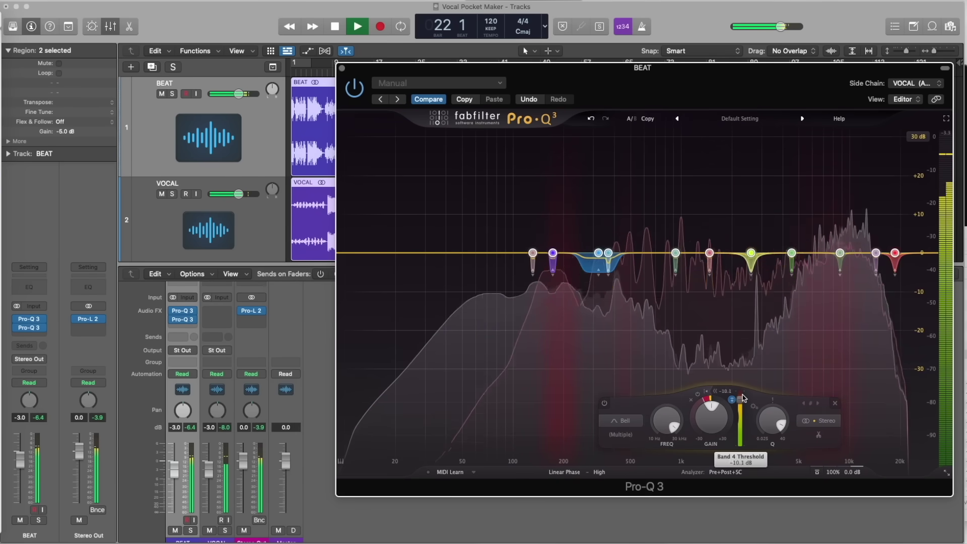
drag(743, 404, 741, 394)
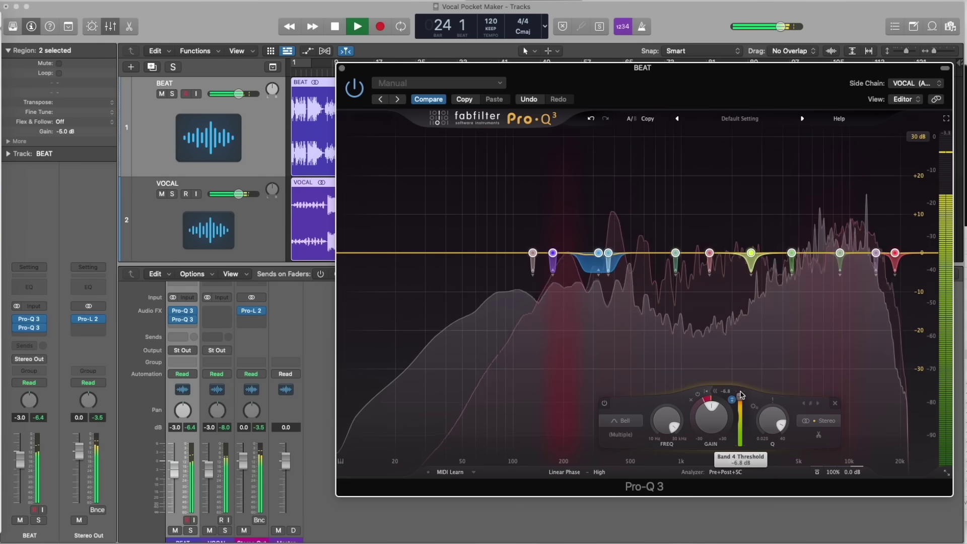
drag(741, 393, 744, 405)
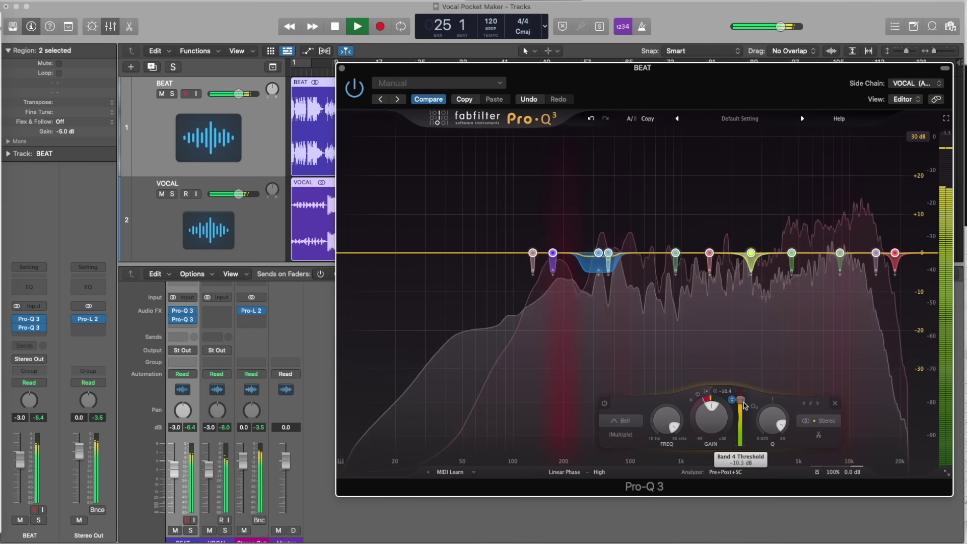
Narrow the wide low-mid band 2 individually, and fine-tune the Q of all bands together
click(598, 252)
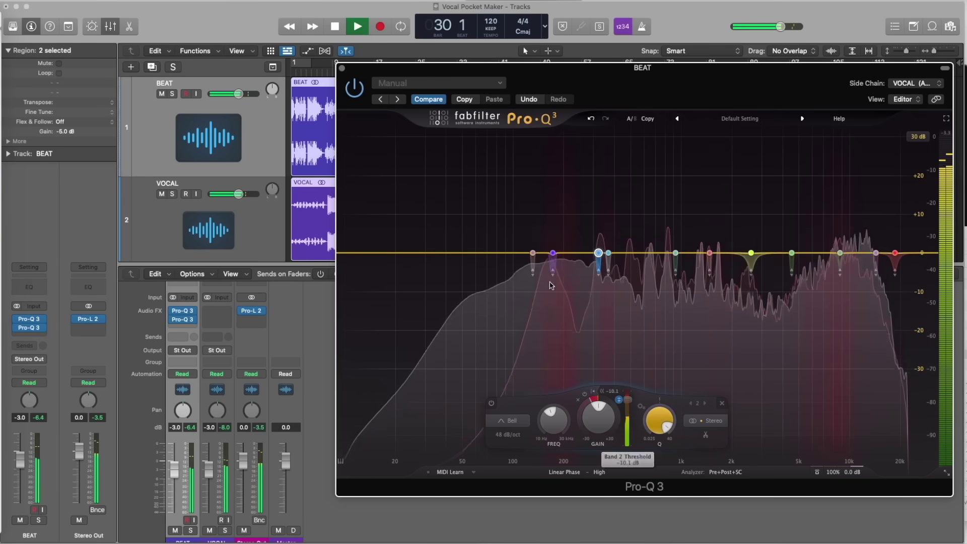
drag(496, 233, 852, 315)
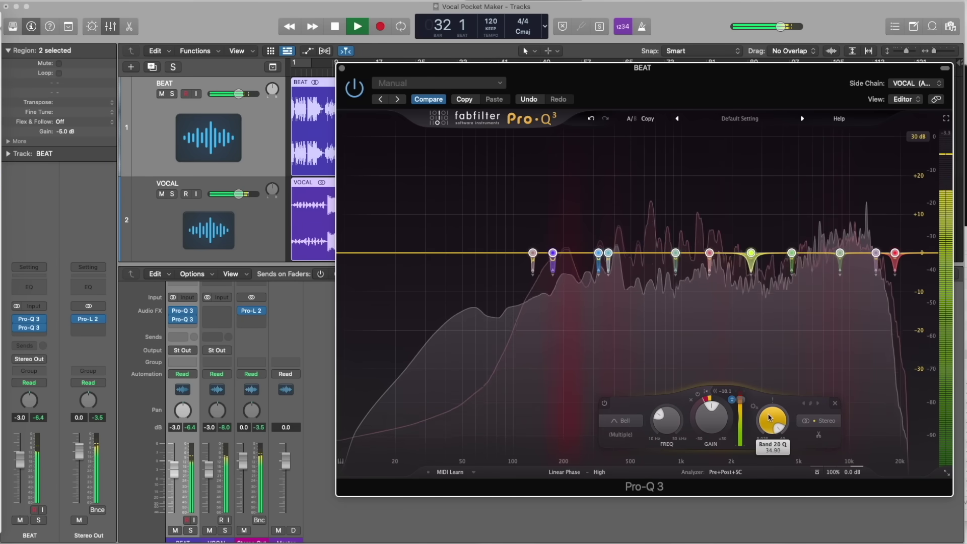
drag(773, 413, 769, 425)
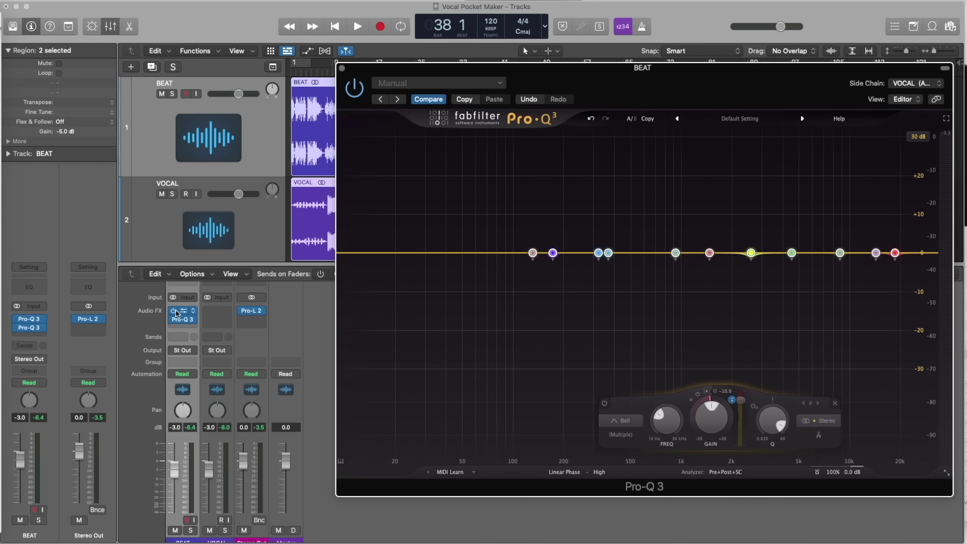
Bypass the first Pro-Q 3 on the BEAT track and set the second one's display range to 3 dB
click(174, 312)
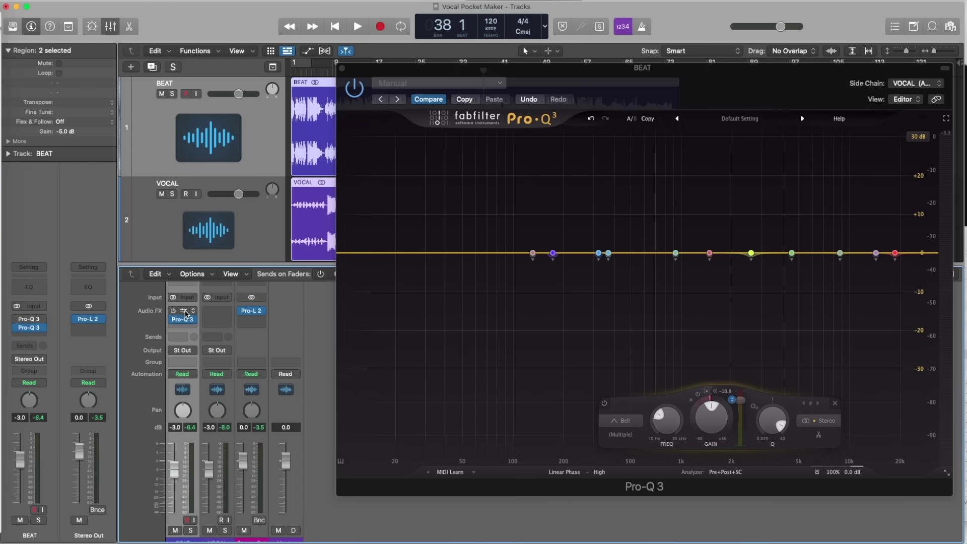
click(186, 314)
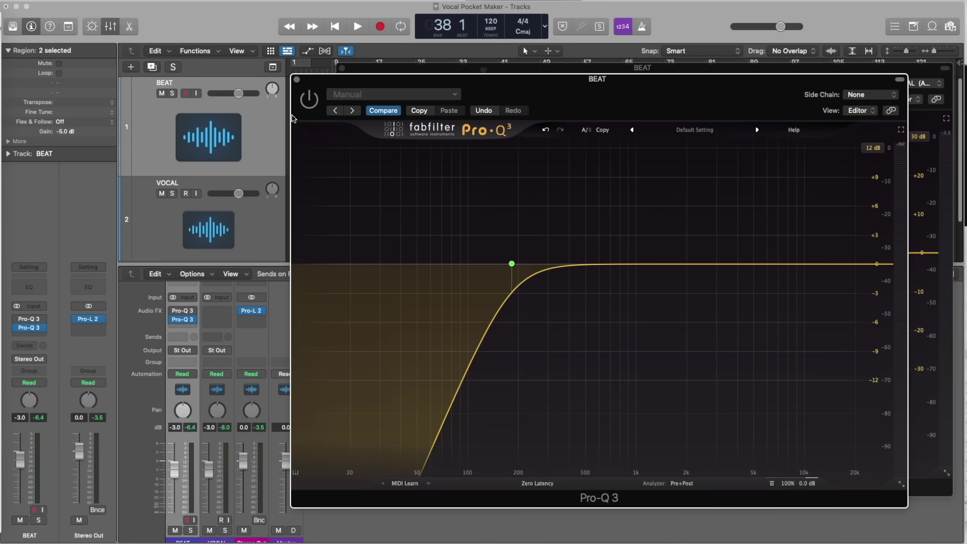
click(296, 79)
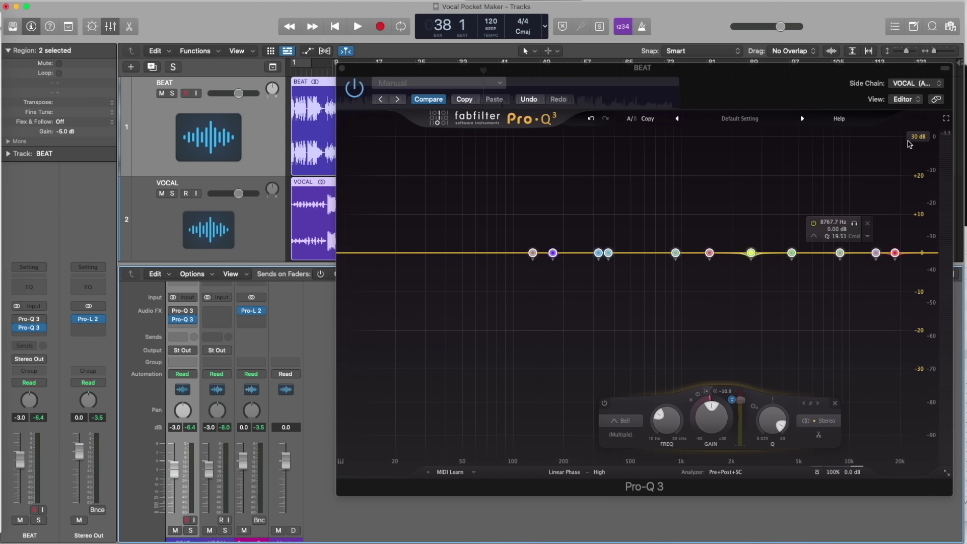
click(918, 138)
click(918, 140)
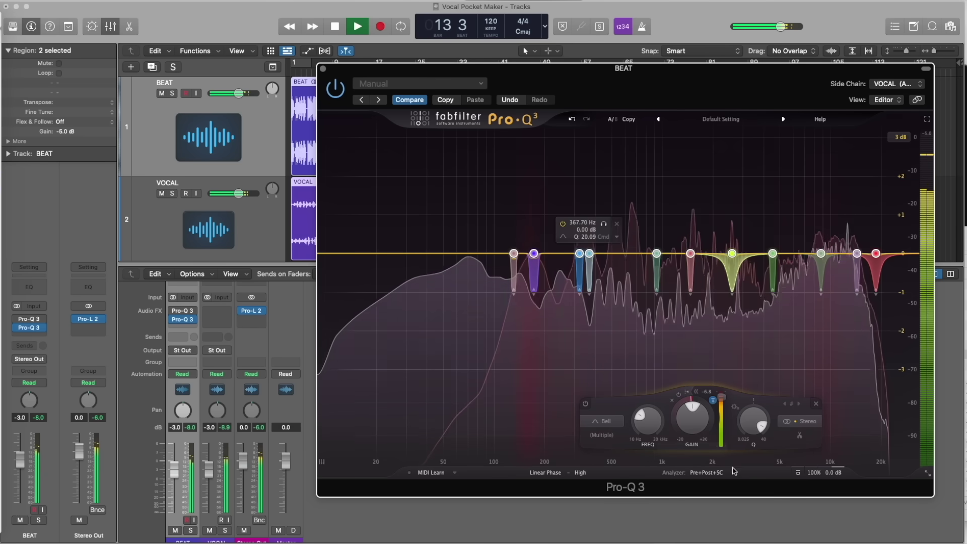
Compare the mix with and without the dynamic EQ by toggling Pro-Q 3's global bypass during playback
click(797, 473)
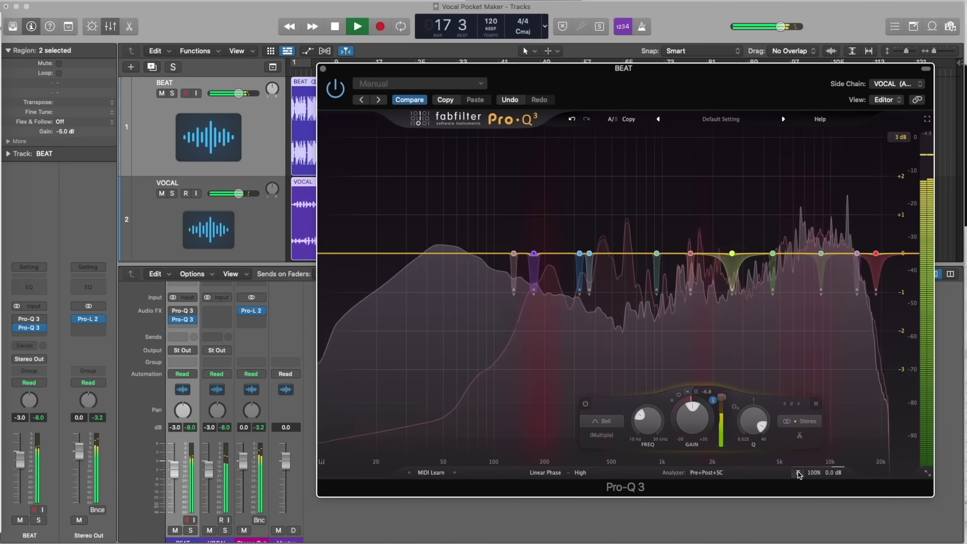
click(798, 473)
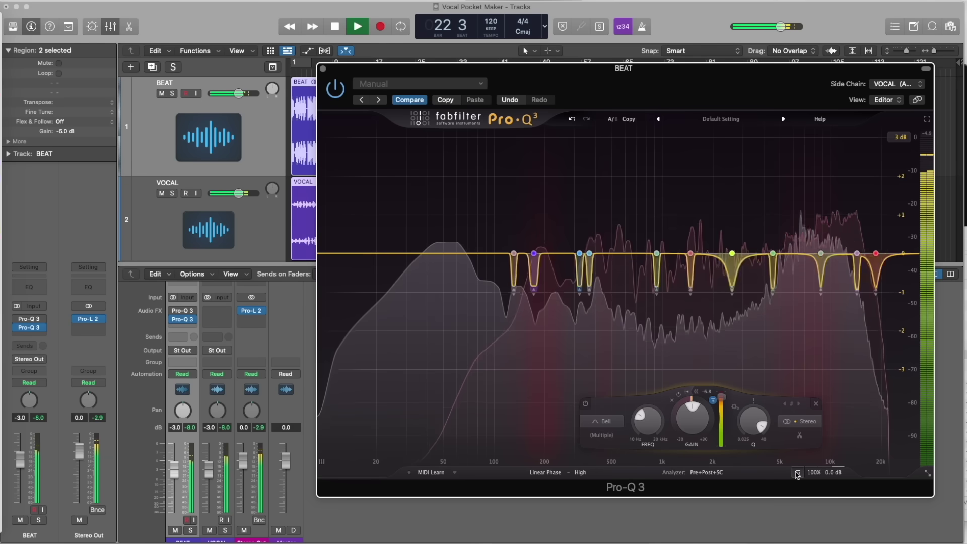
click(797, 473)
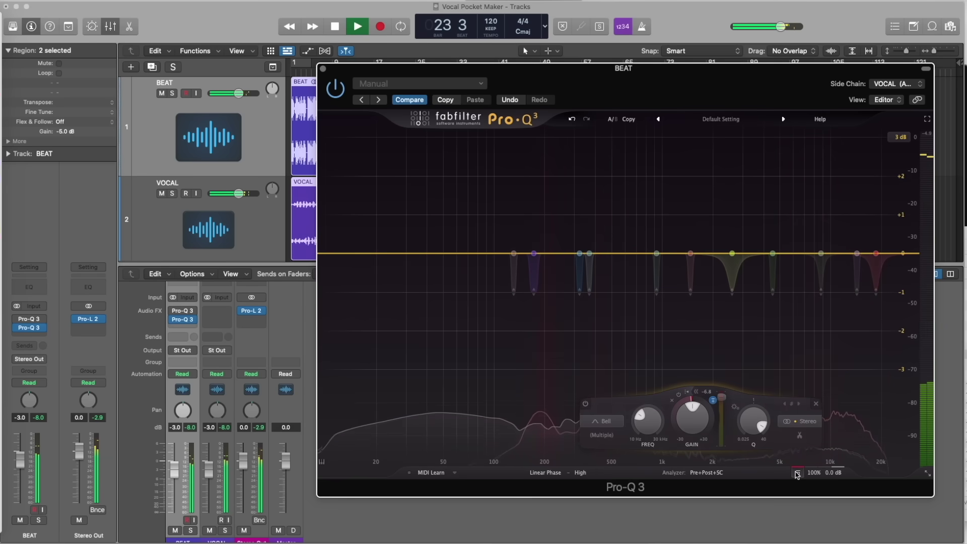
click(796, 473)
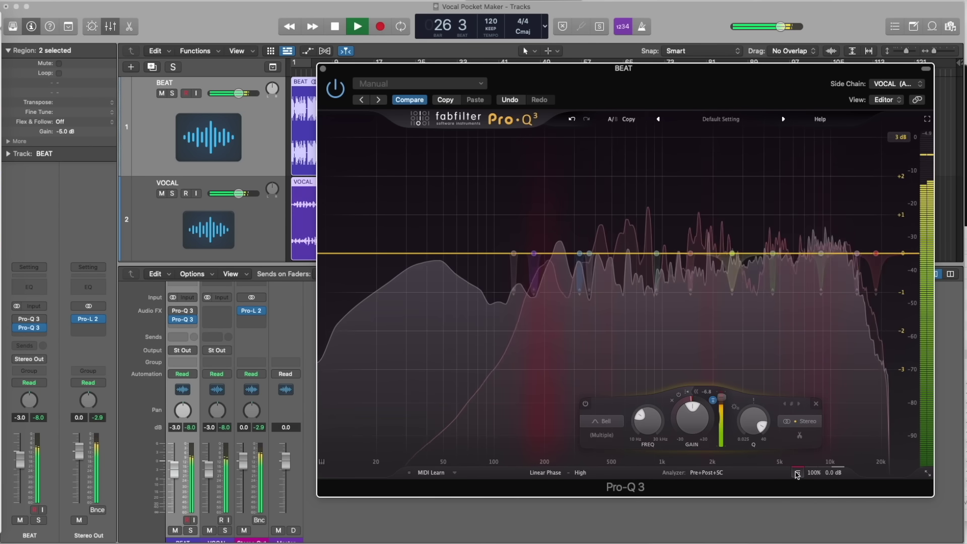
click(797, 473)
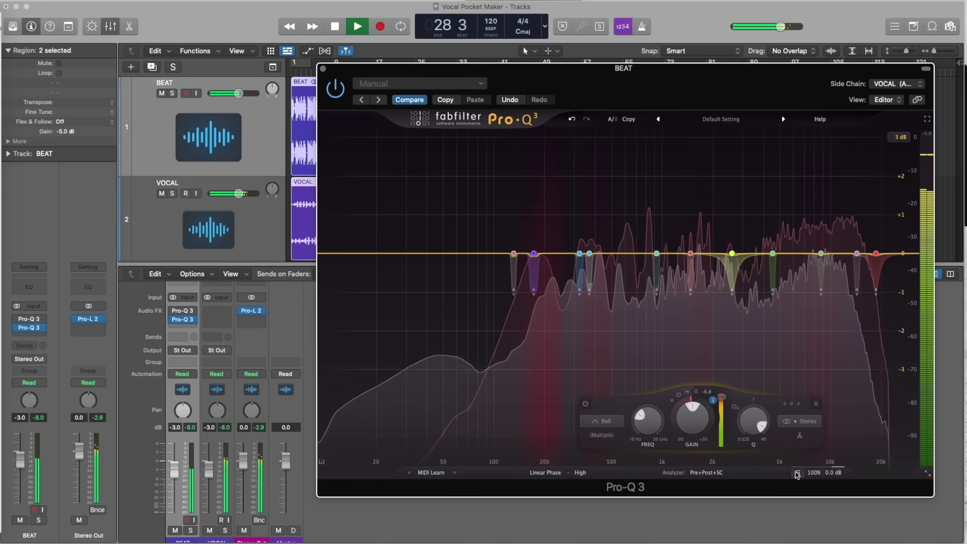
click(797, 473)
click(797, 474)
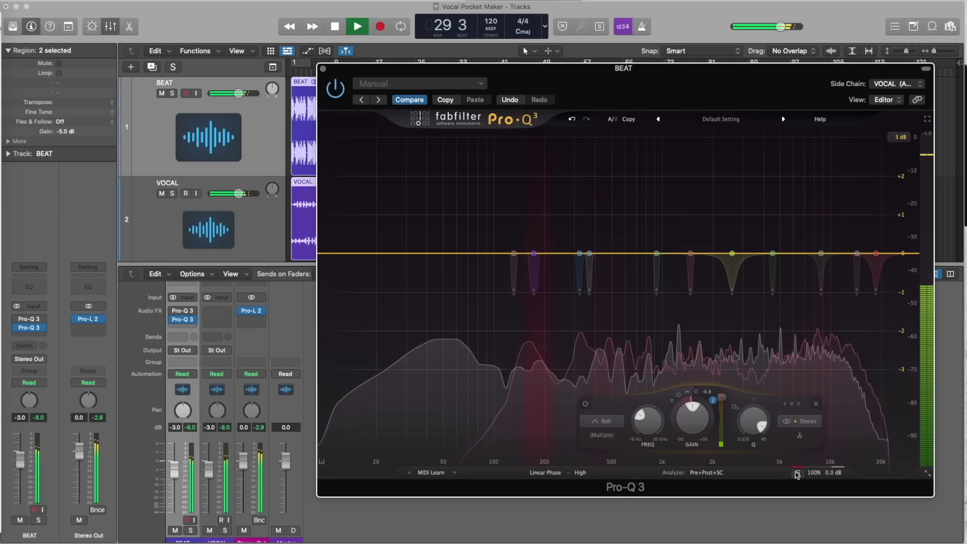